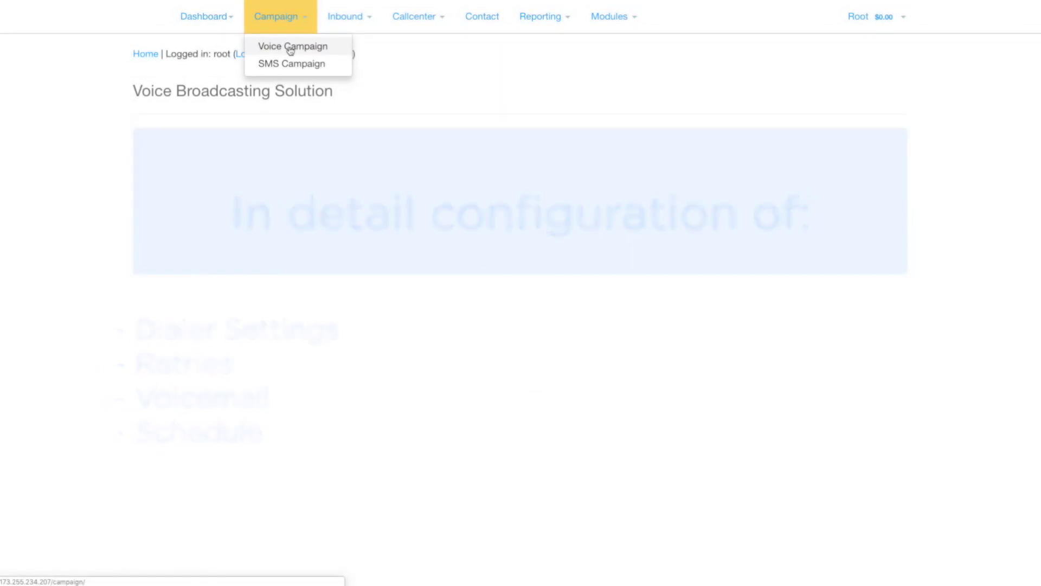
Go to the Voice Campaign list and start adding a new voice campaign.
{"action": "left_click", "coordinate": [291, 48]}
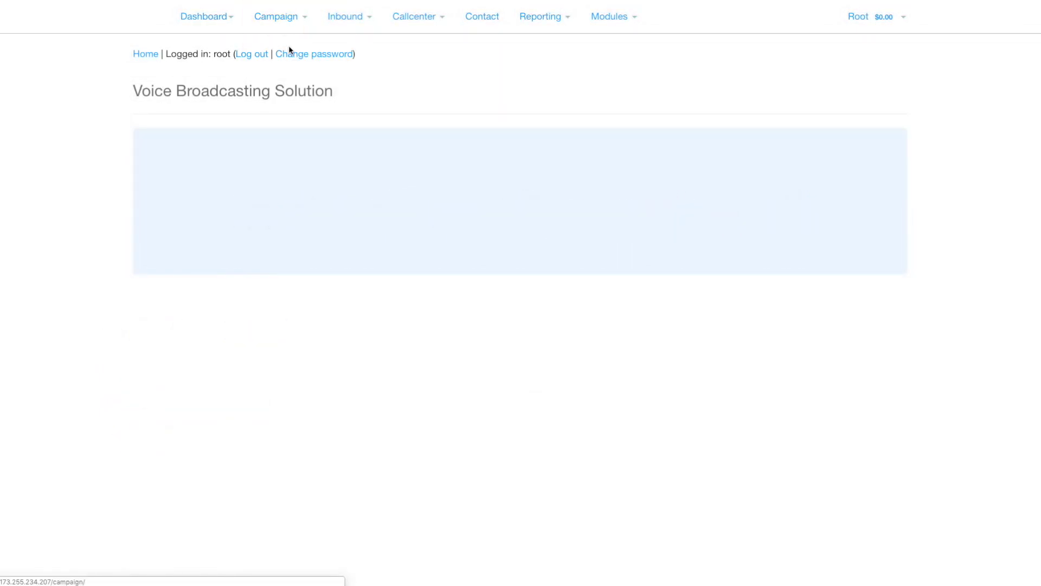
{"action": "left_click", "coordinate": [206, 115]}
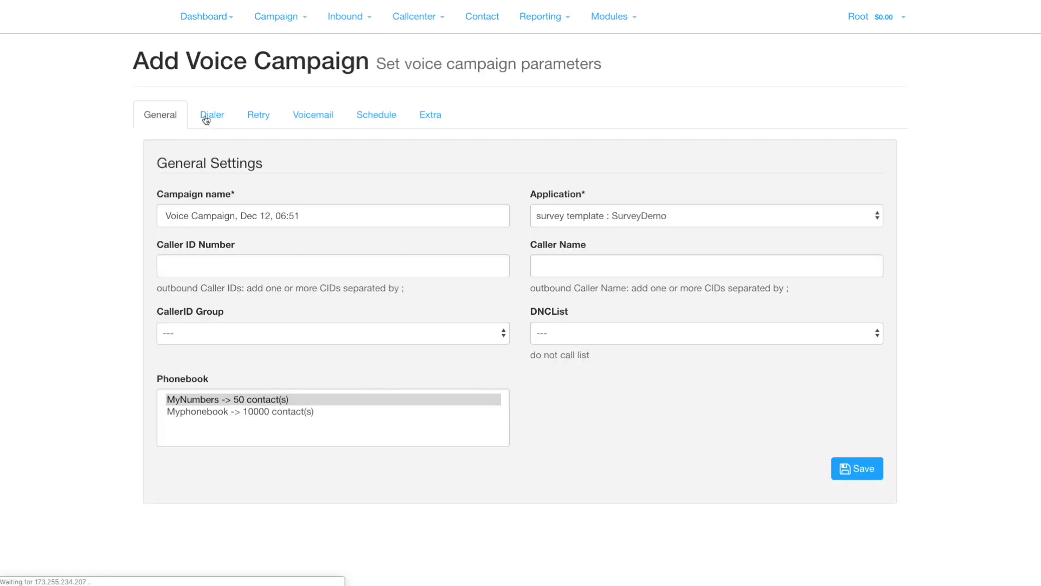
Set the campaign's application to Press-1 survey and enter the caller ID number.
{"action": "left_click", "coordinate": [319, 217]}
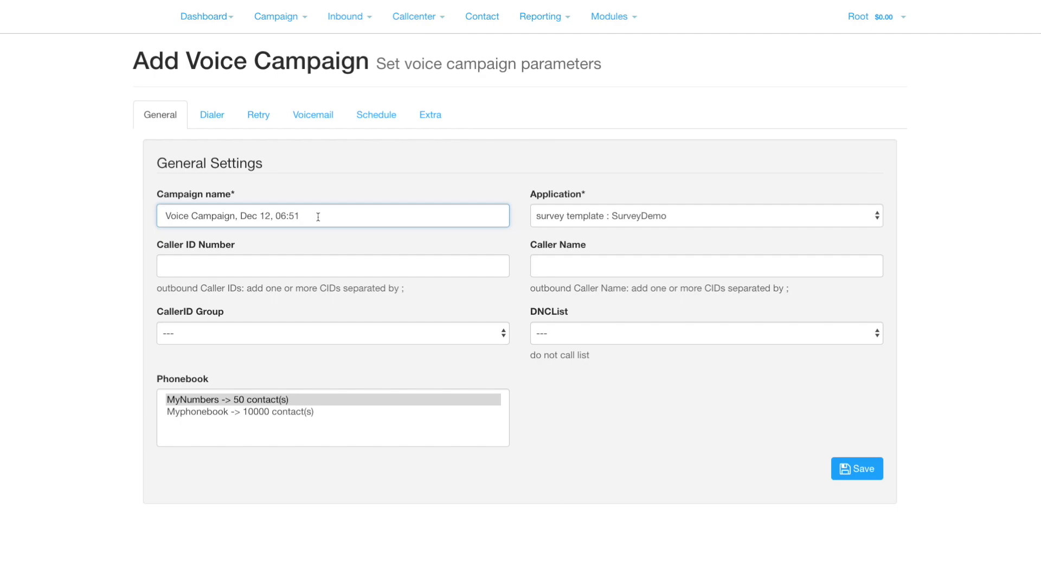
{"action": "left_click", "coordinate": [688, 217]}
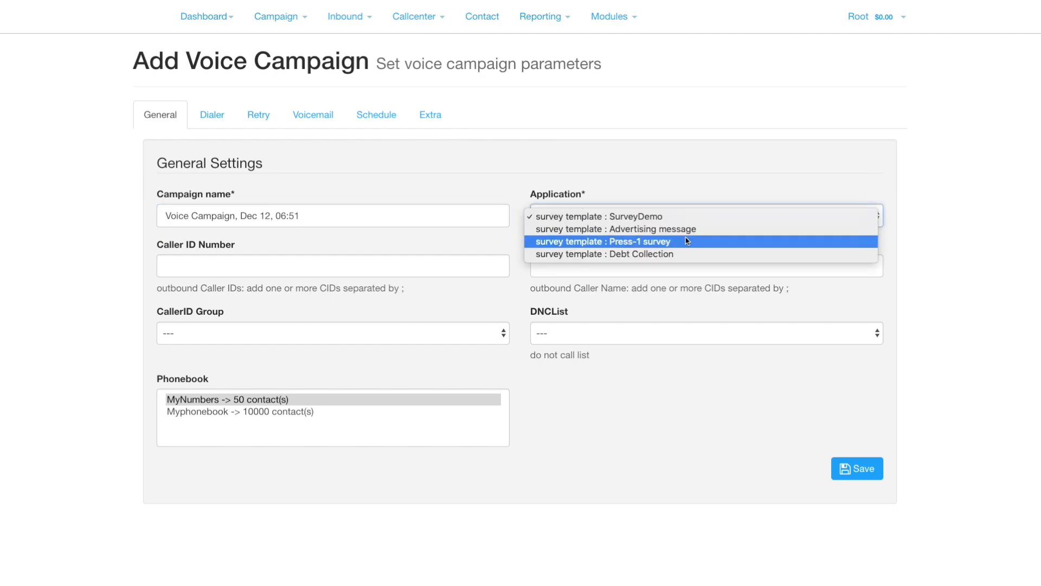
{"action": "left_click", "coordinate": [686, 241]}
{"action": "left_click", "coordinate": [188, 264]}
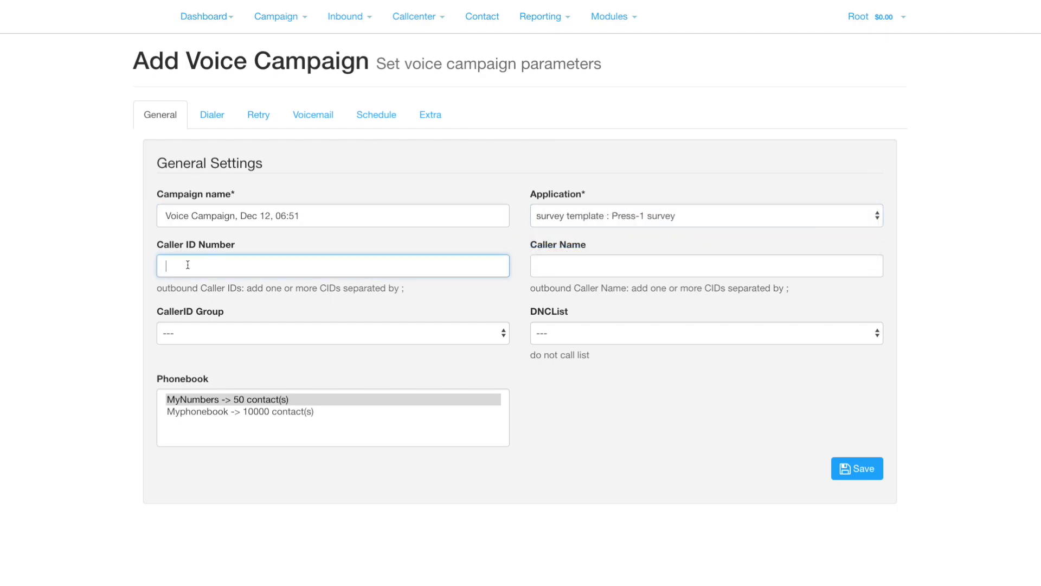
{"action": "left_click", "coordinate": [572, 271]}
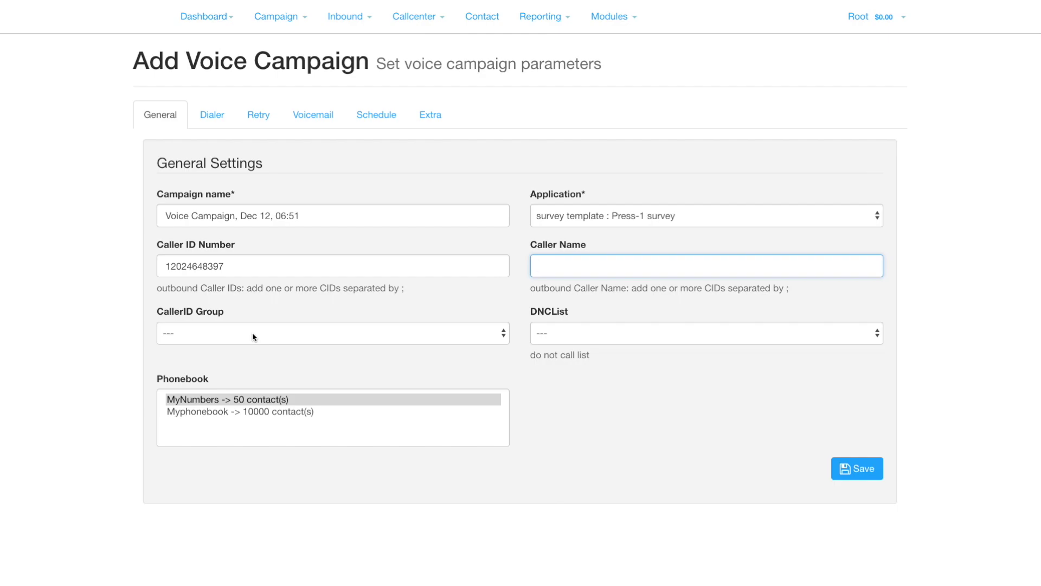
Use the Default DNC list and select both the MyNumbers and Myphonebook phonebooks.
{"action": "left_click", "coordinate": [618, 339]}
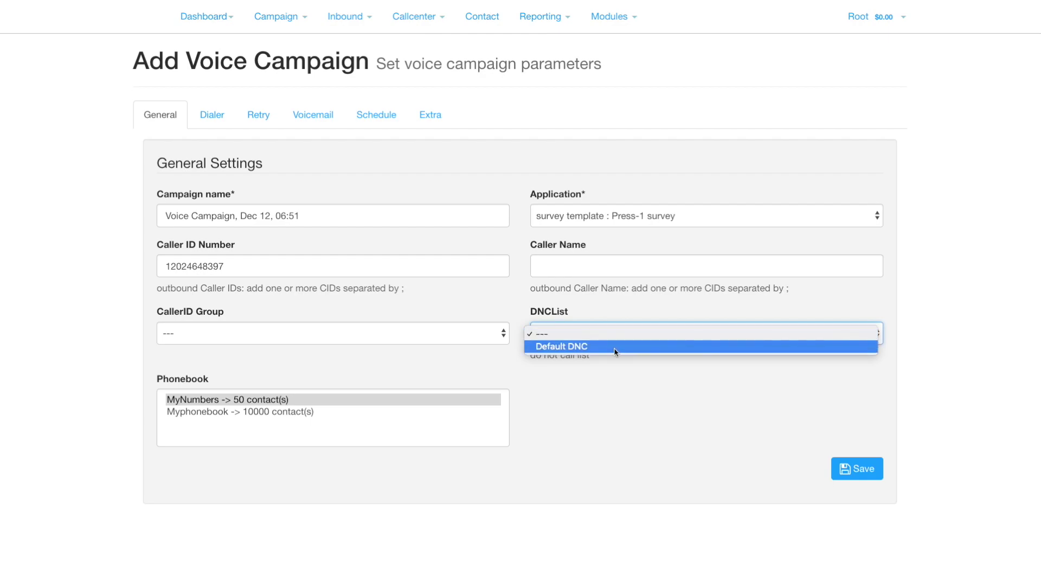
{"action": "left_click", "coordinate": [616, 347]}
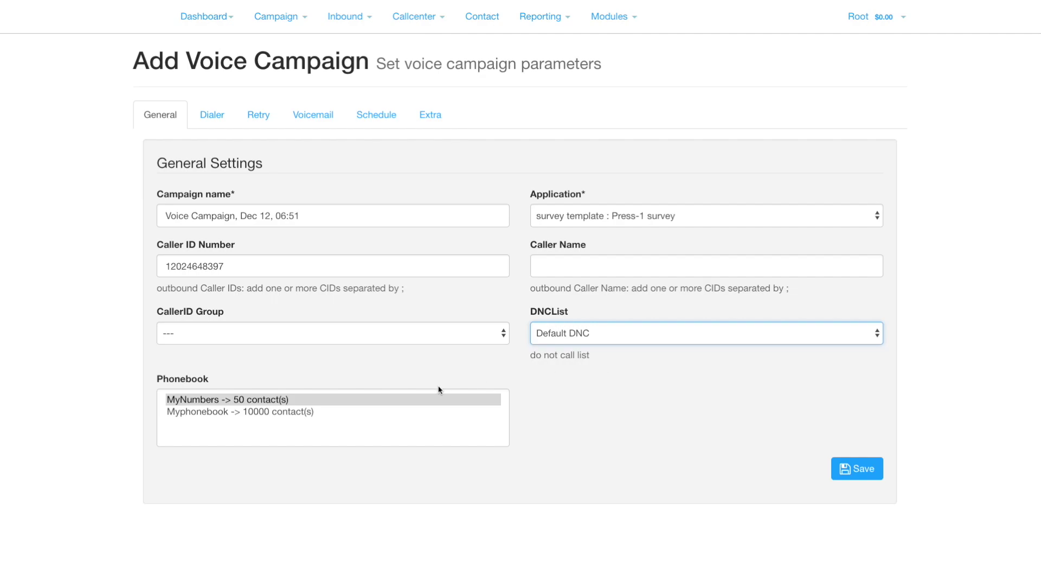
{"action": "left_click", "coordinate": [253, 399]}
{"action": "left_click", "coordinate": [253, 411], "text": "shift"}
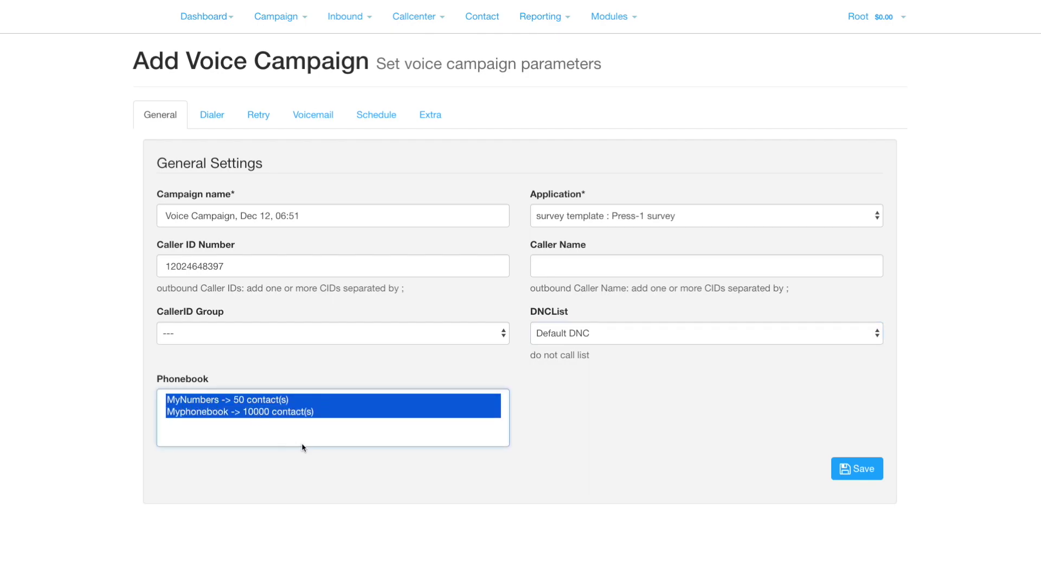
{"action": "left_click", "coordinate": [196, 116]}
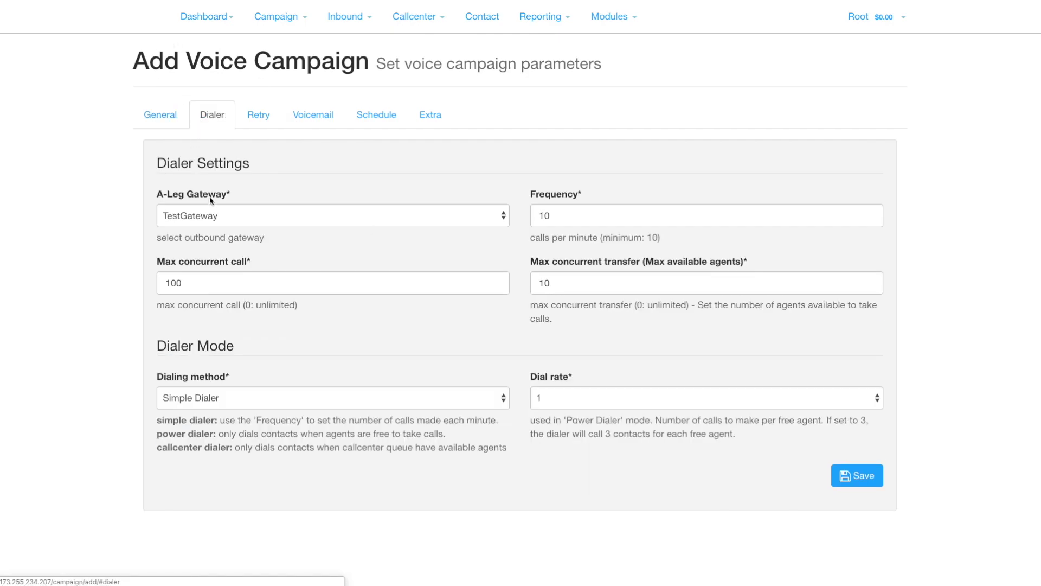
Keep TestGateway as the outbound gateway and change the frequency from 10 to 500.
{"action": "left_click", "coordinate": [229, 215]}
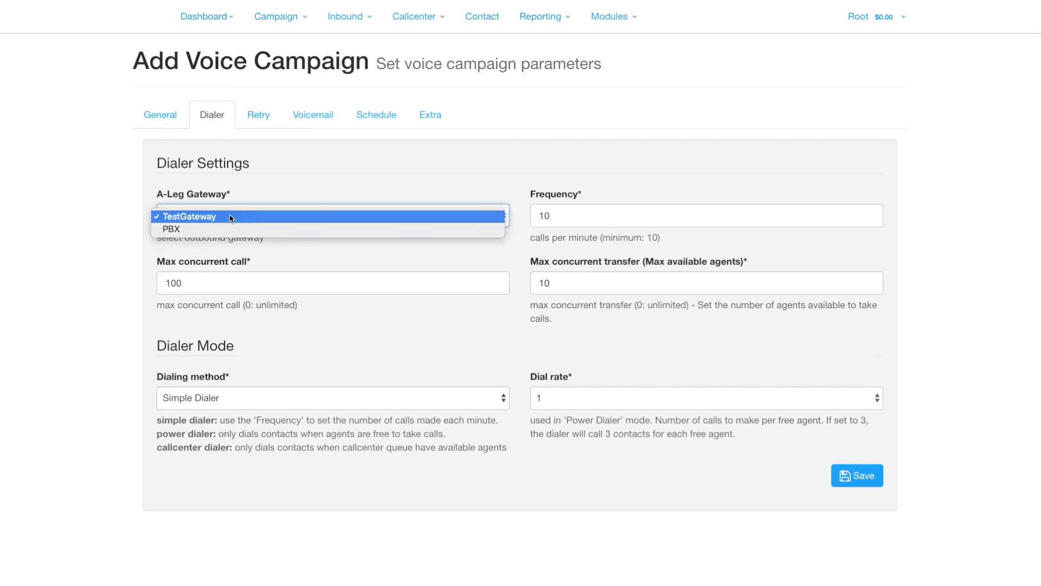
{"action": "left_click", "coordinate": [230, 217]}
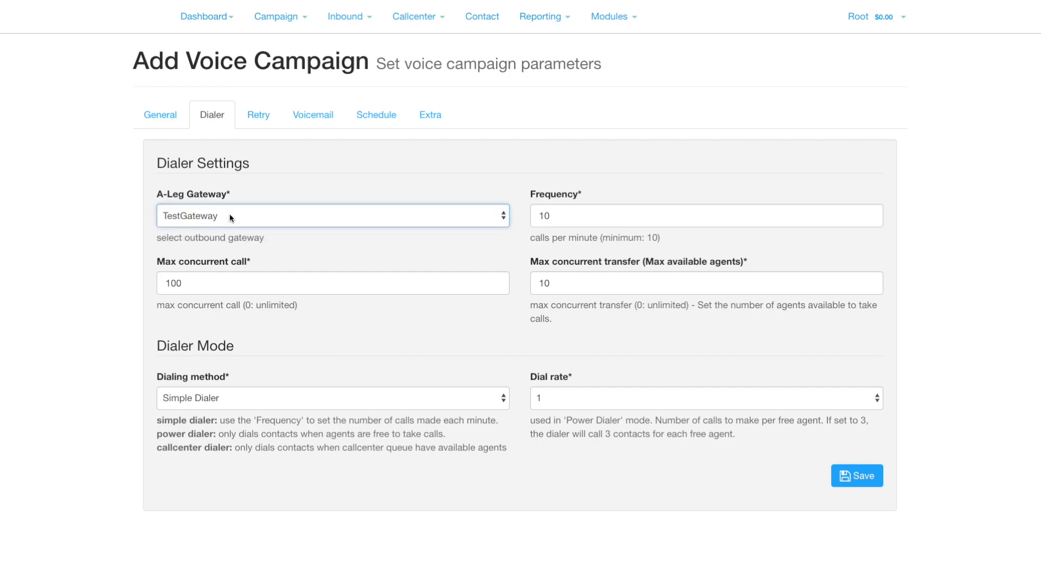
{"action": "left_click", "coordinate": [568, 216]}
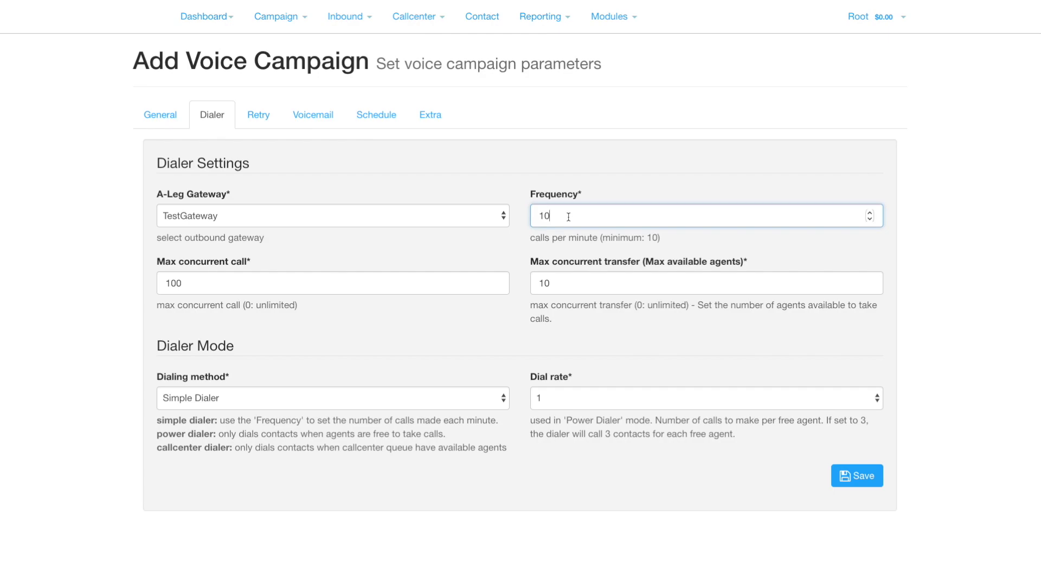
{"action": "key", "text": "BackSpace"}
{"action": "key", "text": "BackSpace"}
{"action": "type", "text": "500"}
{"action": "left_click", "coordinate": [553, 281]}
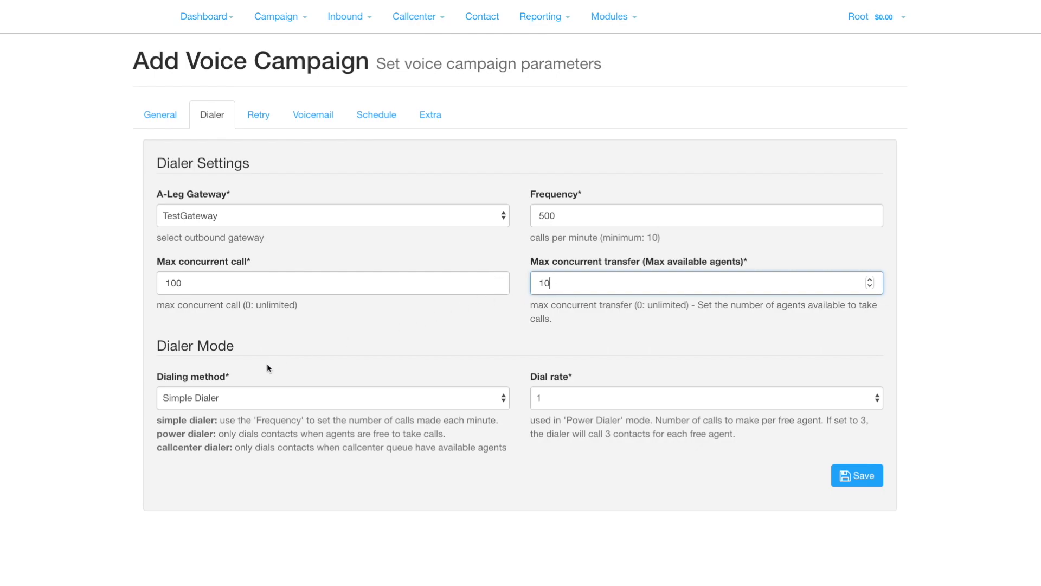
In Dialer Mode, choose Power Dialer as the dialing method with dial rate 2.
{"action": "left_click", "coordinate": [238, 399]}
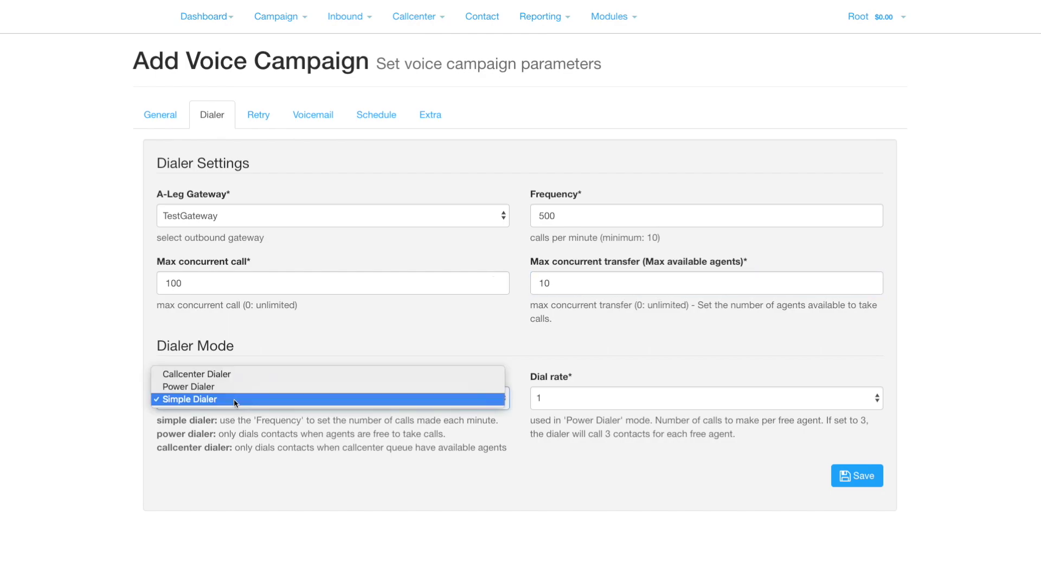
{"action": "left_click", "coordinate": [236, 387]}
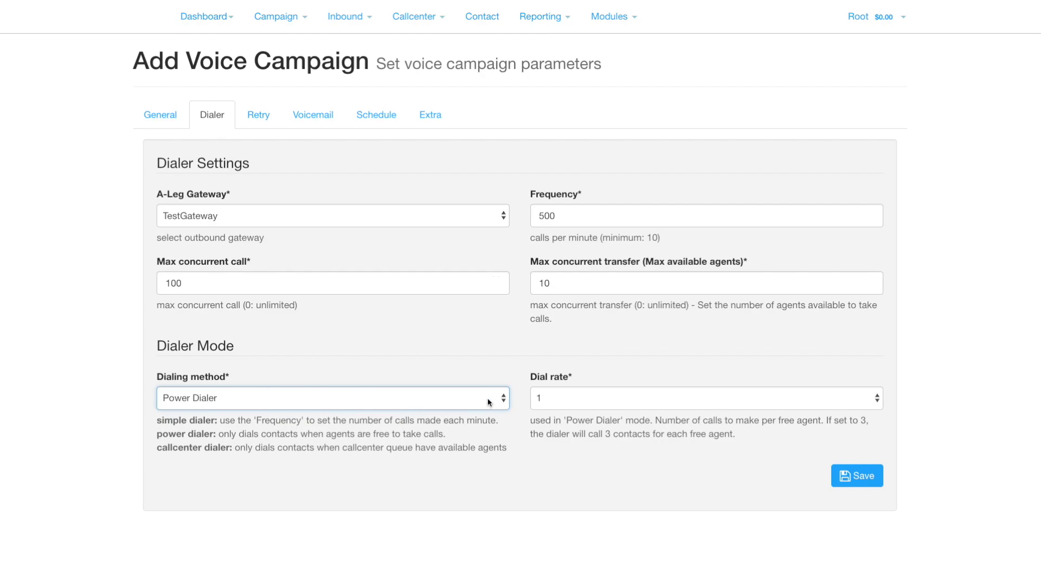
{"action": "left_click", "coordinate": [610, 402]}
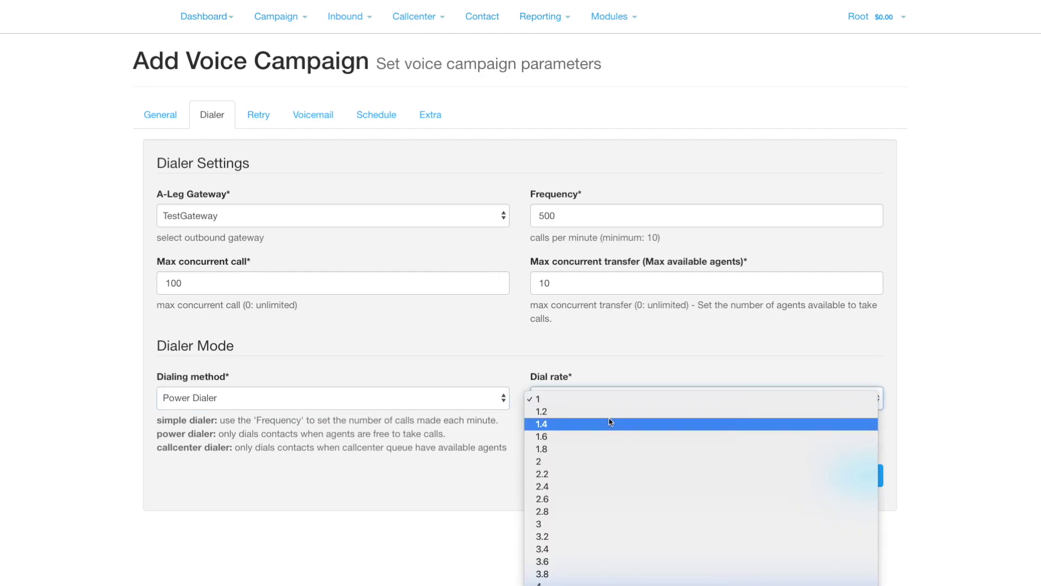
{"action": "left_click", "coordinate": [607, 461]}
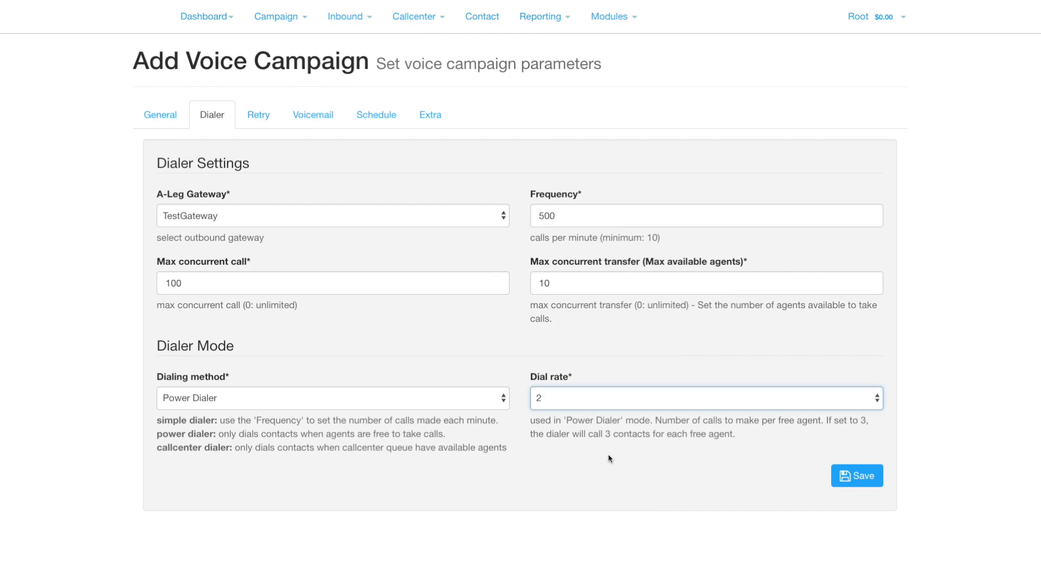
{"action": "left_click", "coordinate": [561, 281]}
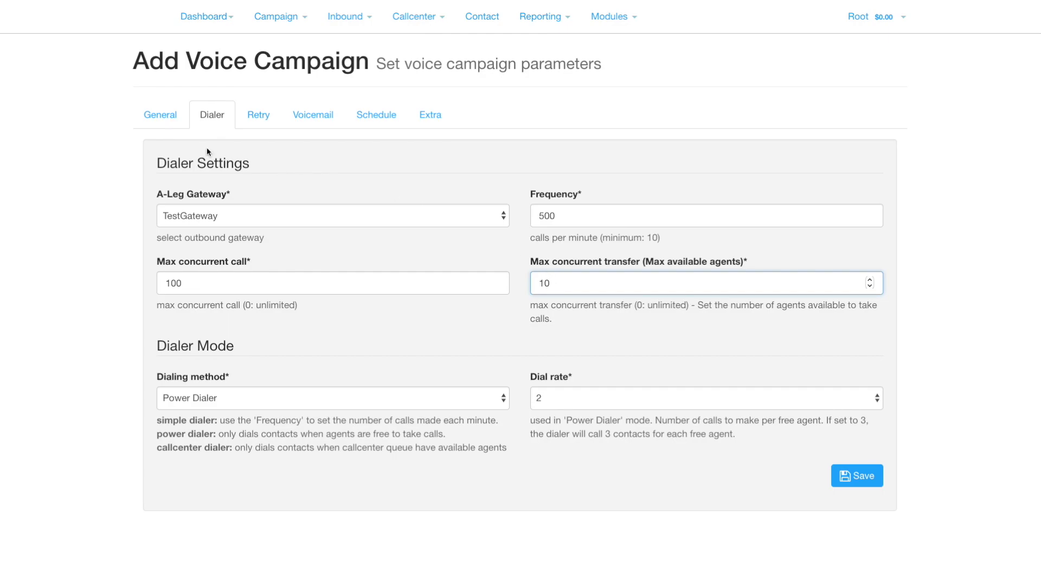
On the Retry tab, set max retries to 1 and switch call completion ON.
{"action": "left_click", "coordinate": [253, 120]}
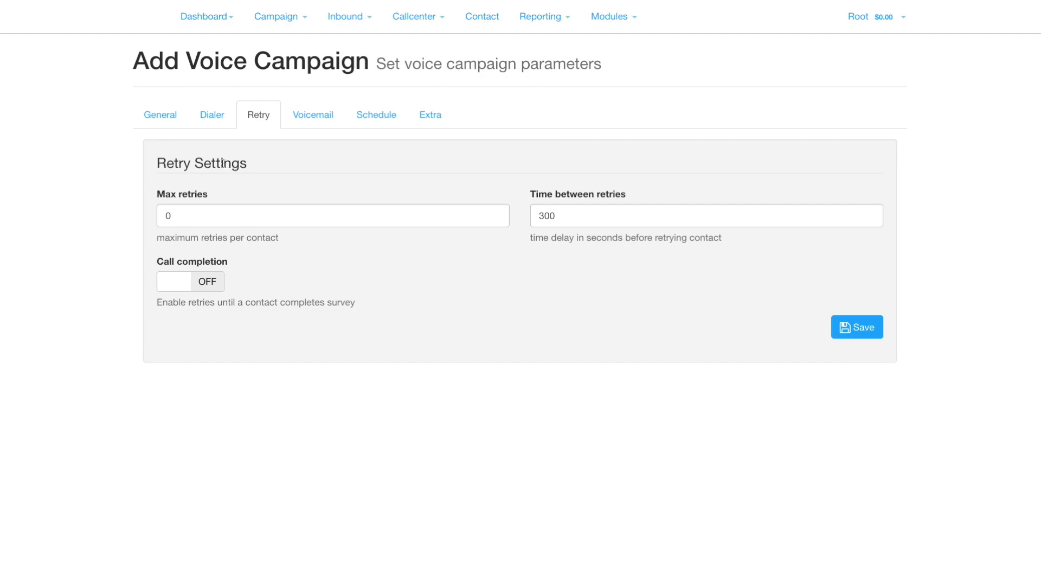
{"action": "left_click", "coordinate": [184, 219]}
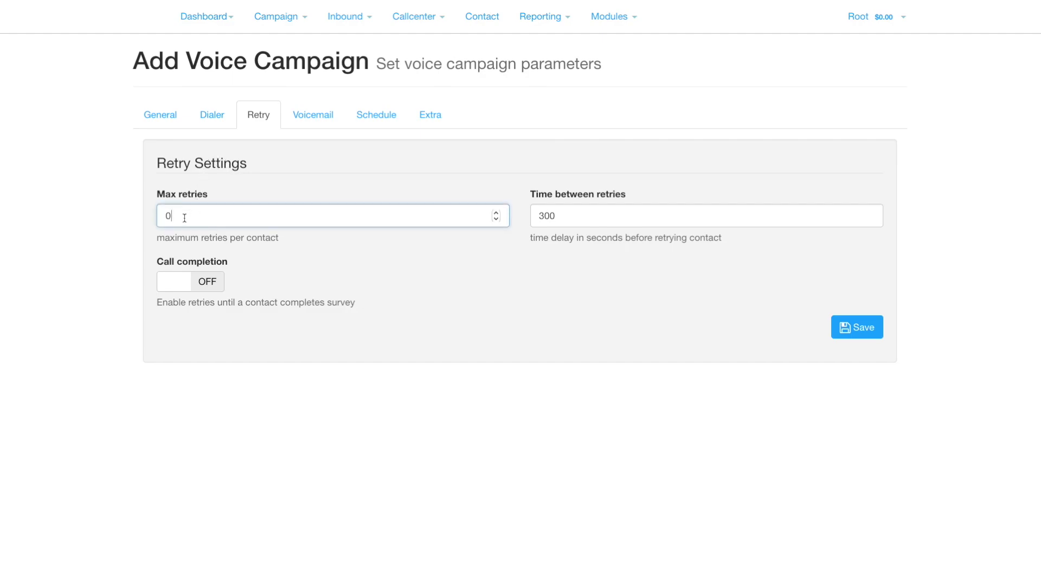
{"action": "key", "text": "BackSpace"}
{"action": "left_click", "coordinate": [211, 289]}
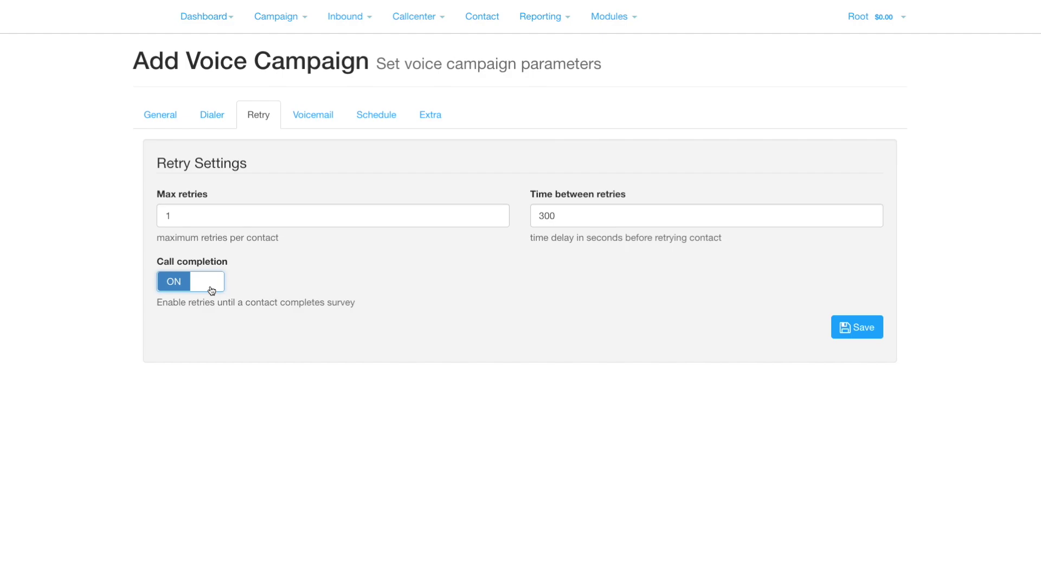
{"action": "left_click", "coordinate": [324, 117]}
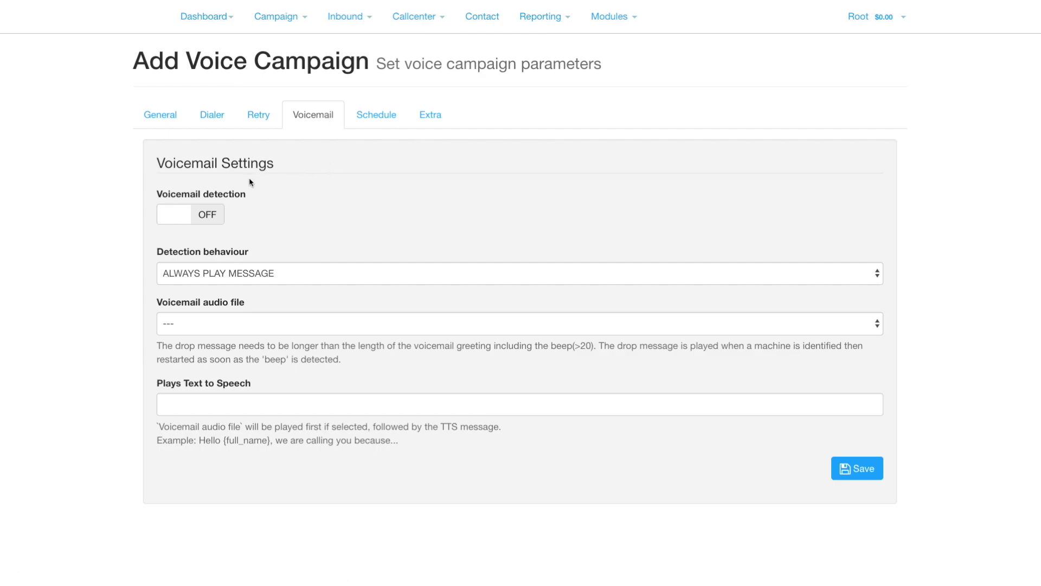
Switch voicemail detection ON and set detection behaviour to PLAY MESSAGE TO HUMAN ONLY.
{"action": "left_click", "coordinate": [217, 218]}
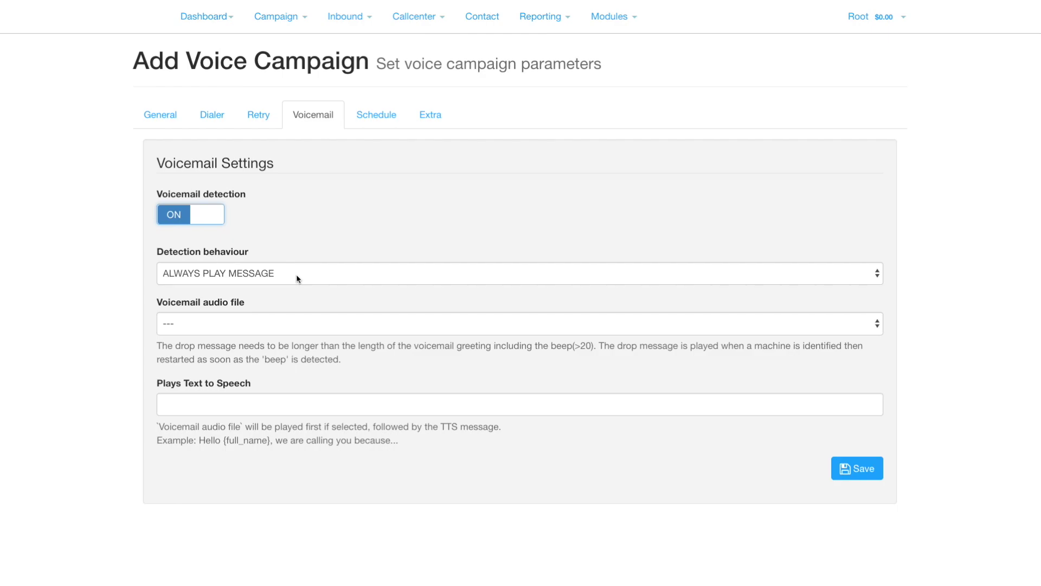
{"action": "left_click", "coordinate": [297, 279]}
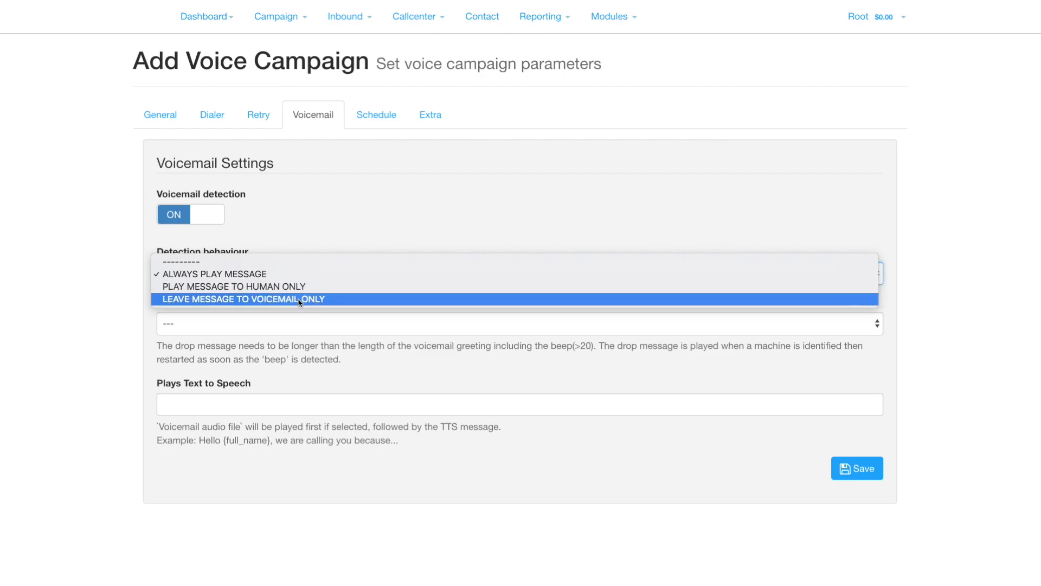
{"action": "left_click", "coordinate": [298, 286]}
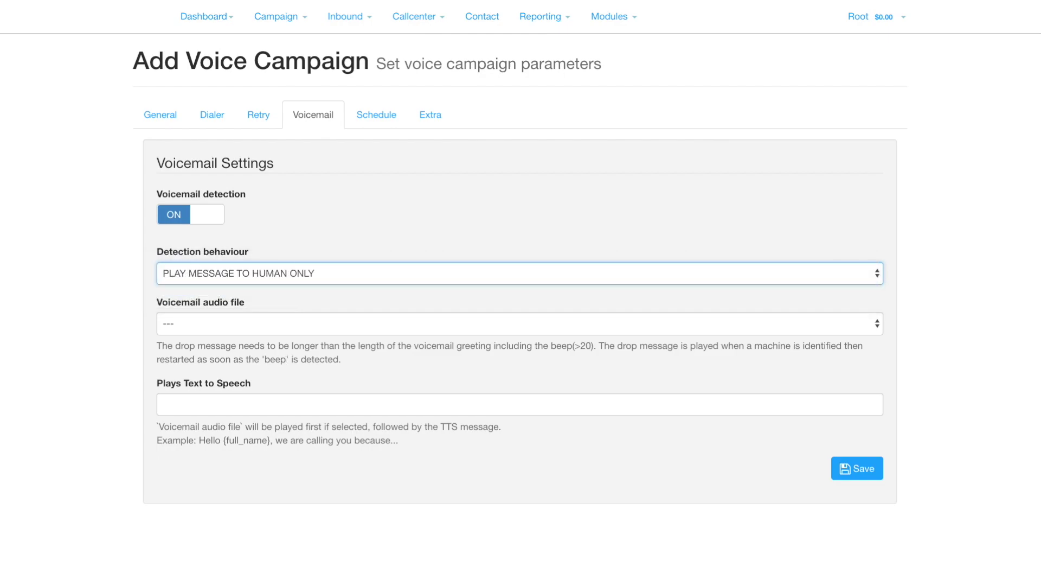
Check the Schedule tab, then view the Extra settings, leaving all defaults unchanged.
{"action": "left_click", "coordinate": [378, 120]}
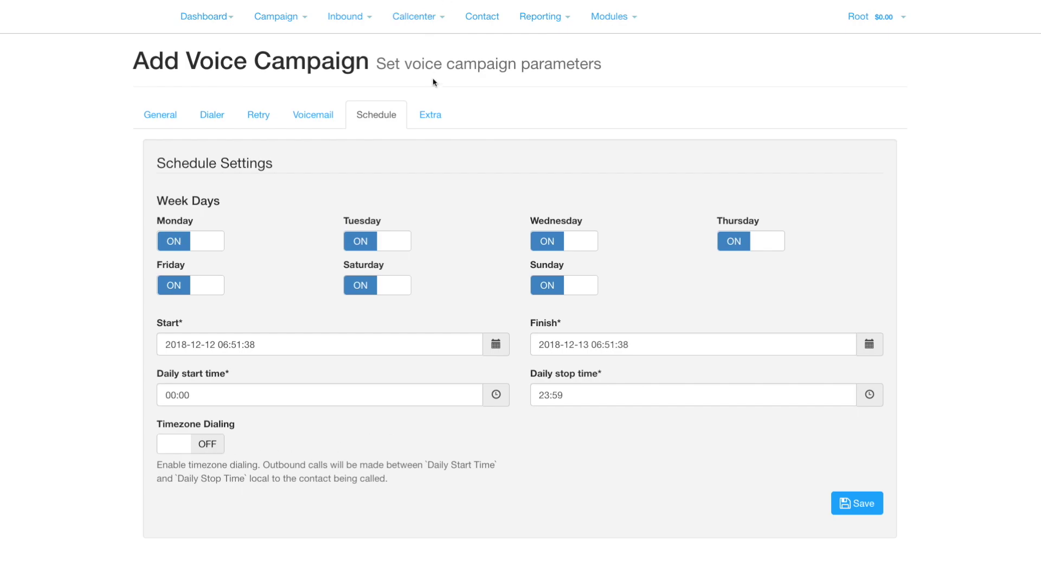
{"action": "left_click", "coordinate": [433, 123]}
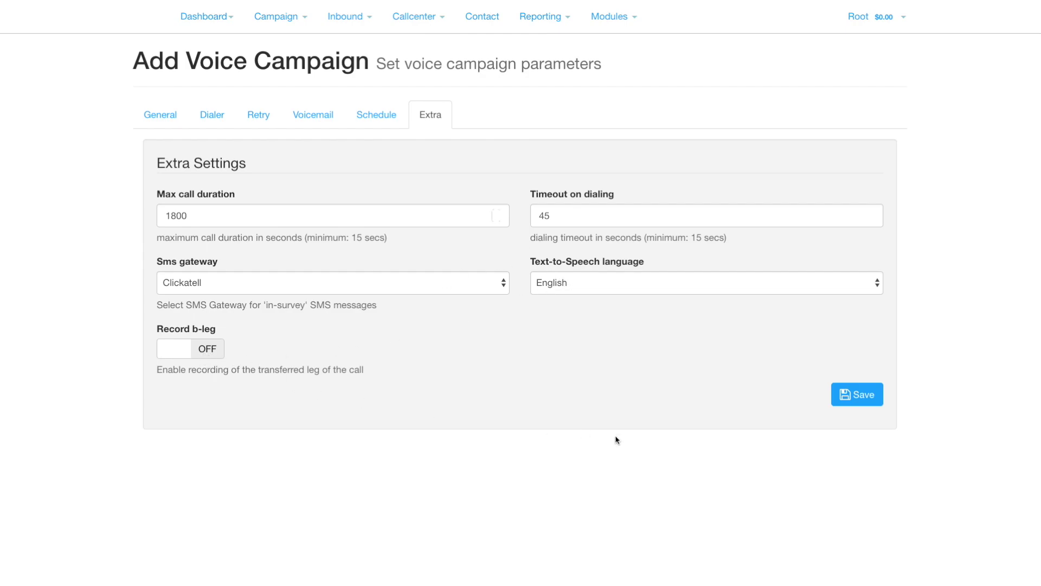
Save the campaign, then start it from its list row so the status becomes Started.
{"action": "left_click", "coordinate": [863, 401]}
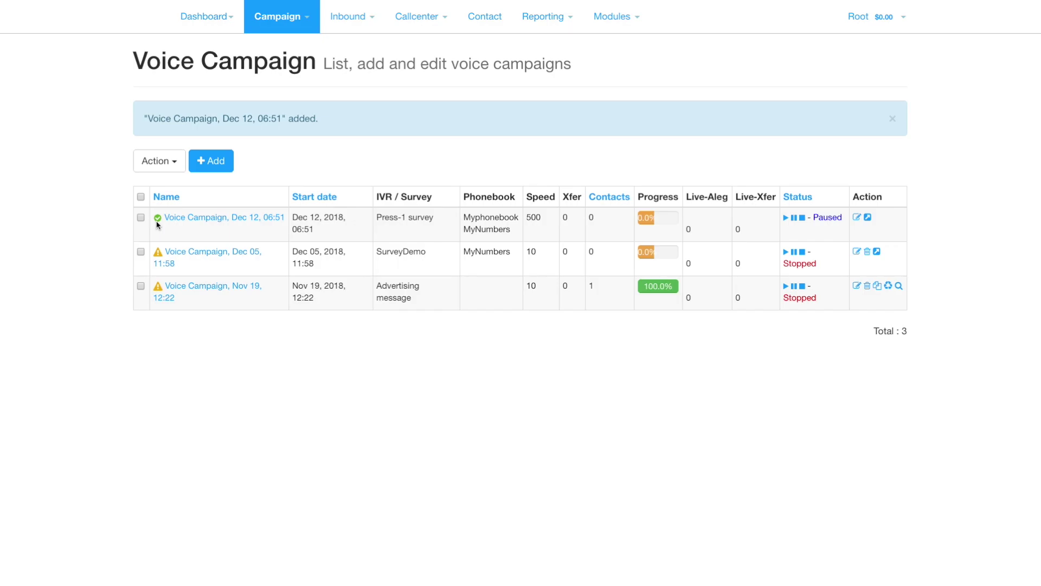
{"action": "left_click", "coordinate": [786, 219]}
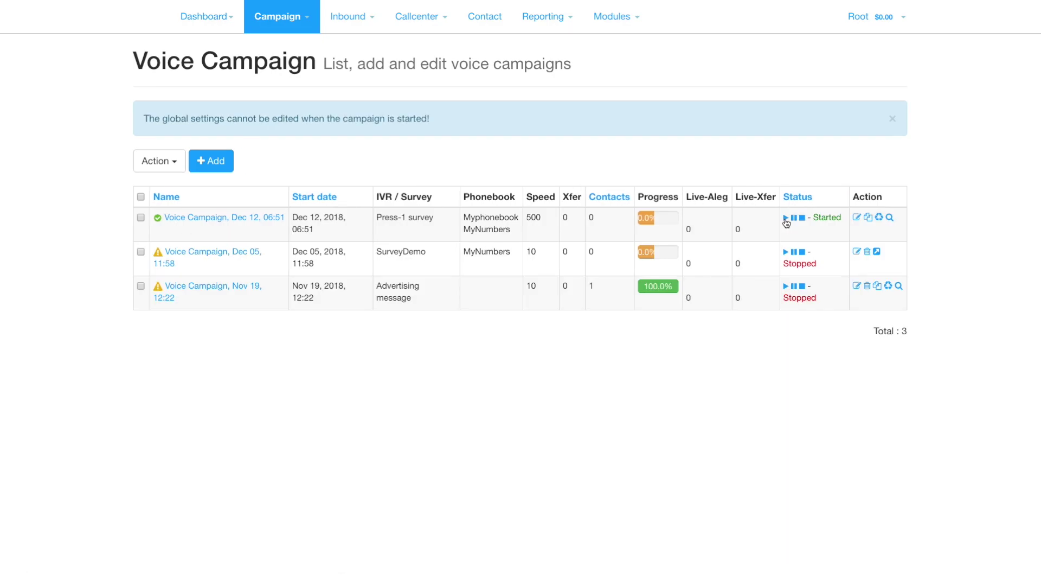